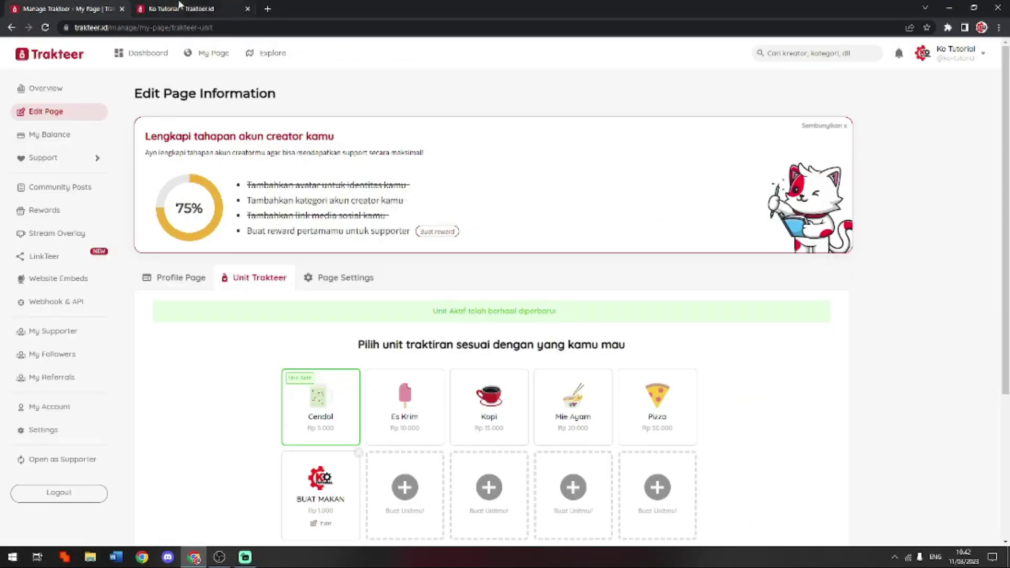
Step: Close the extra creator page and open the Unit Trakteer section of the Edit Page settings
{"action": "left_click", "coordinate": [248, 9]}
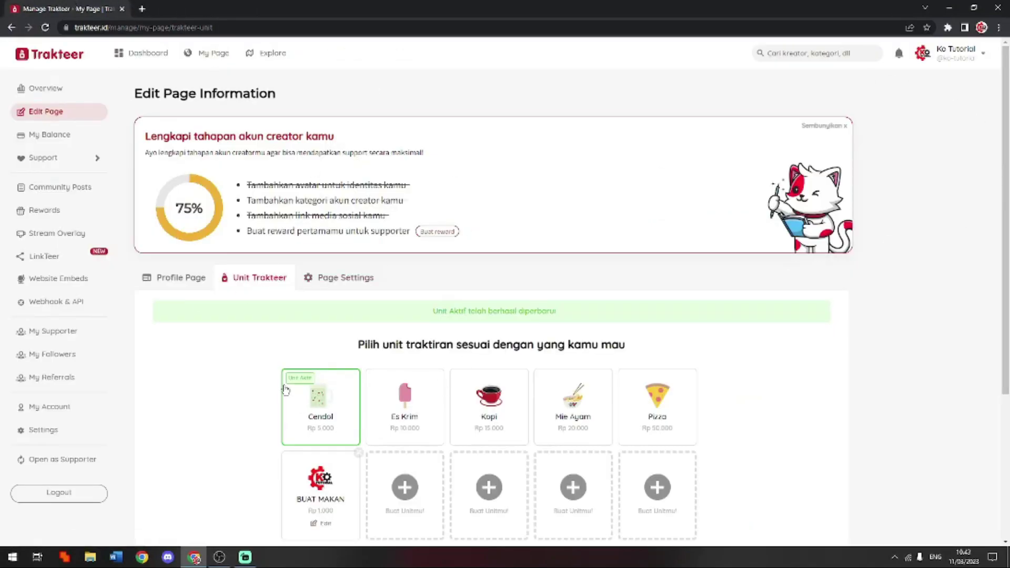
{"action": "scroll", "coordinate": [299, 385], "scroll_direction": "down", "scroll_amount": 3}
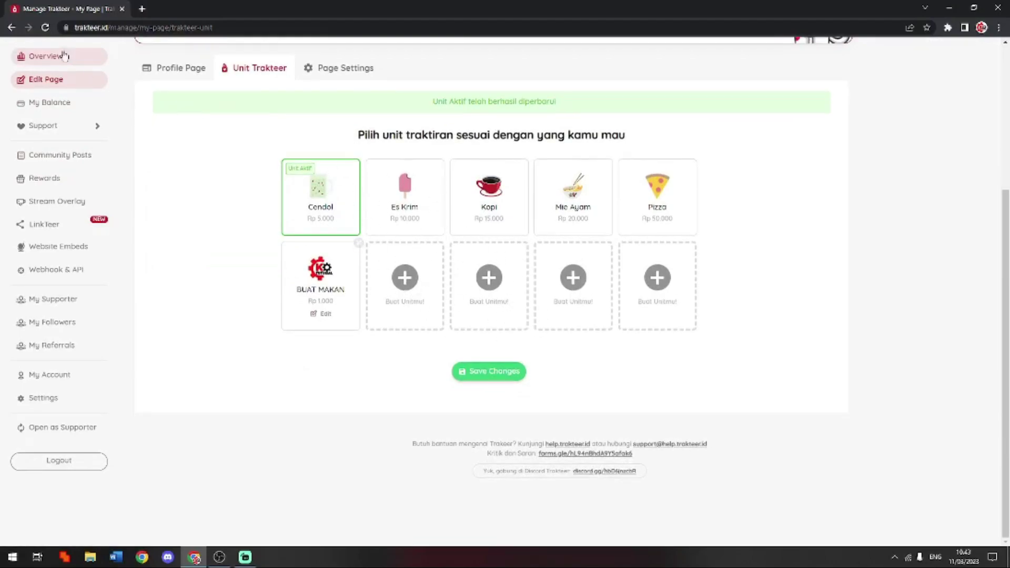
{"action": "scroll", "coordinate": [264, 86], "scroll_direction": "up", "scroll_amount": 4}
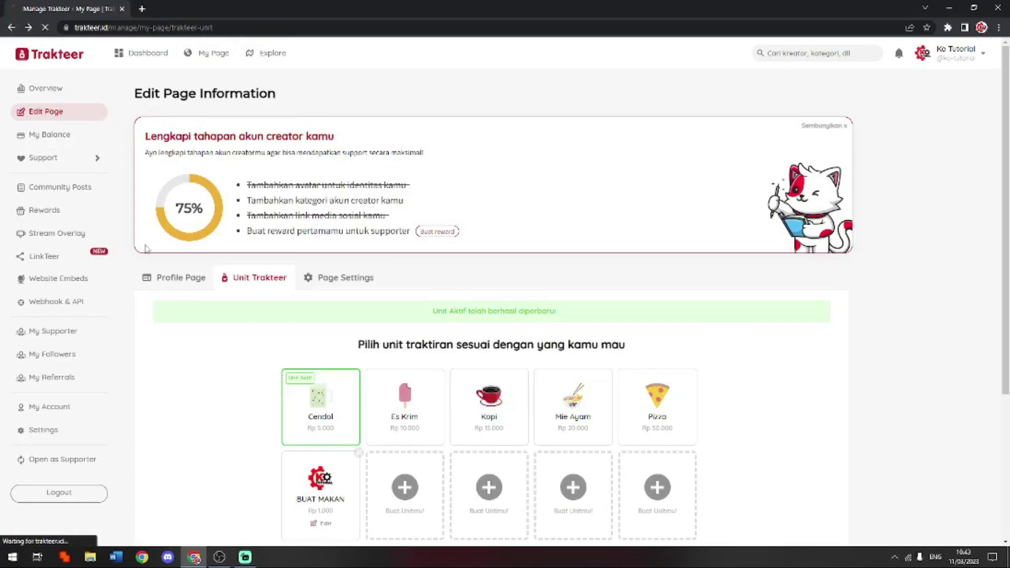
{"action": "left_click", "coordinate": [166, 285]}
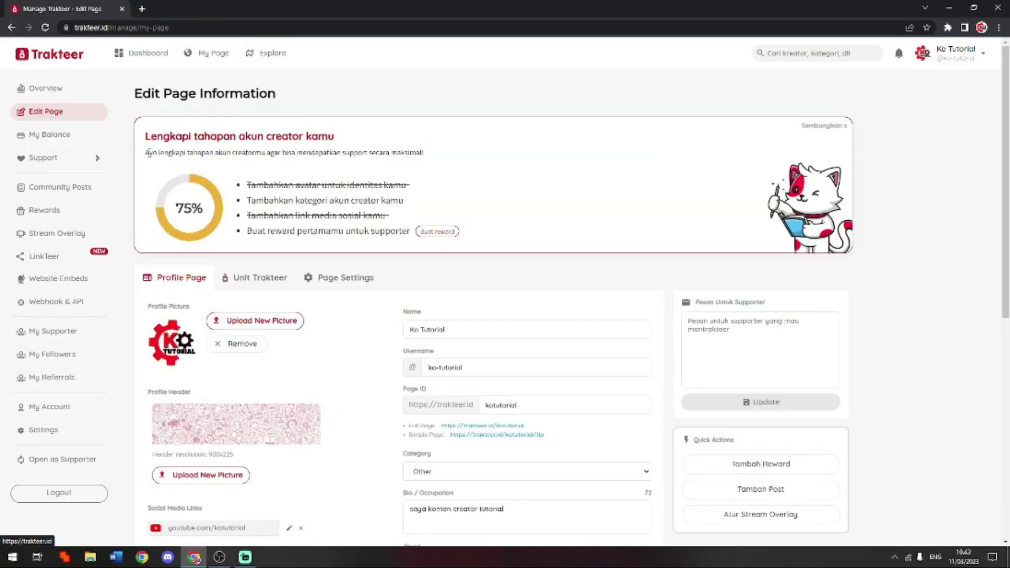
{"action": "scroll", "coordinate": [383, 363], "scroll_direction": "down", "scroll_amount": 5}
{"action": "scroll", "coordinate": [520, 356], "scroll_direction": "up", "scroll_amount": 5}
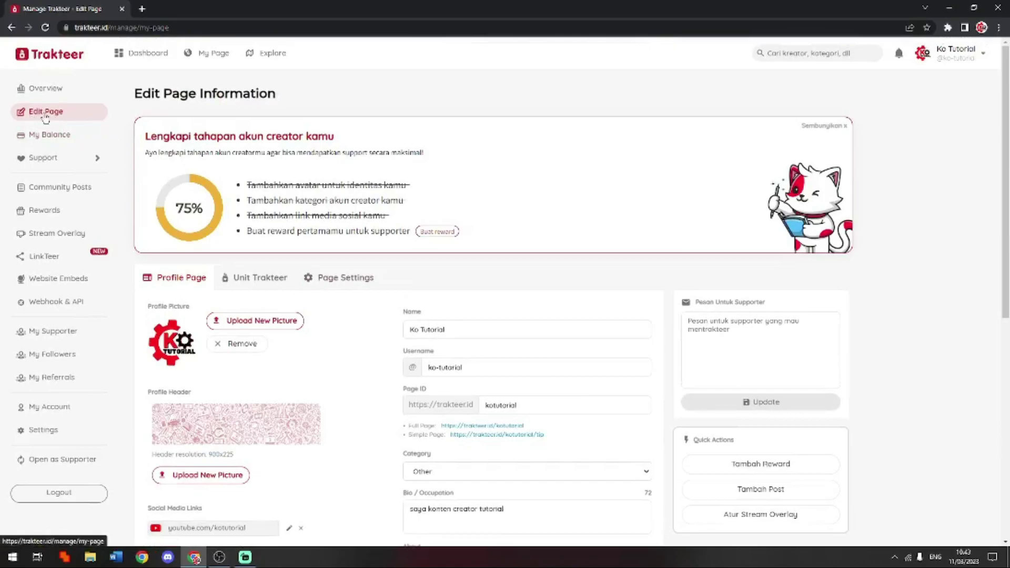
{"action": "left_click", "coordinate": [257, 285]}
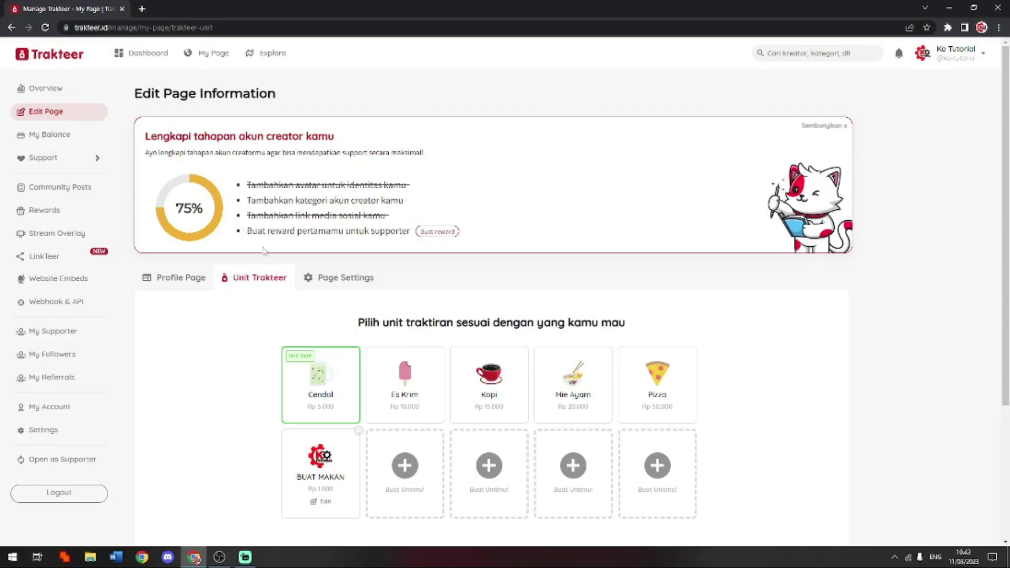
{"action": "scroll", "coordinate": [294, 280], "scroll_direction": "down", "scroll_amount": 2}
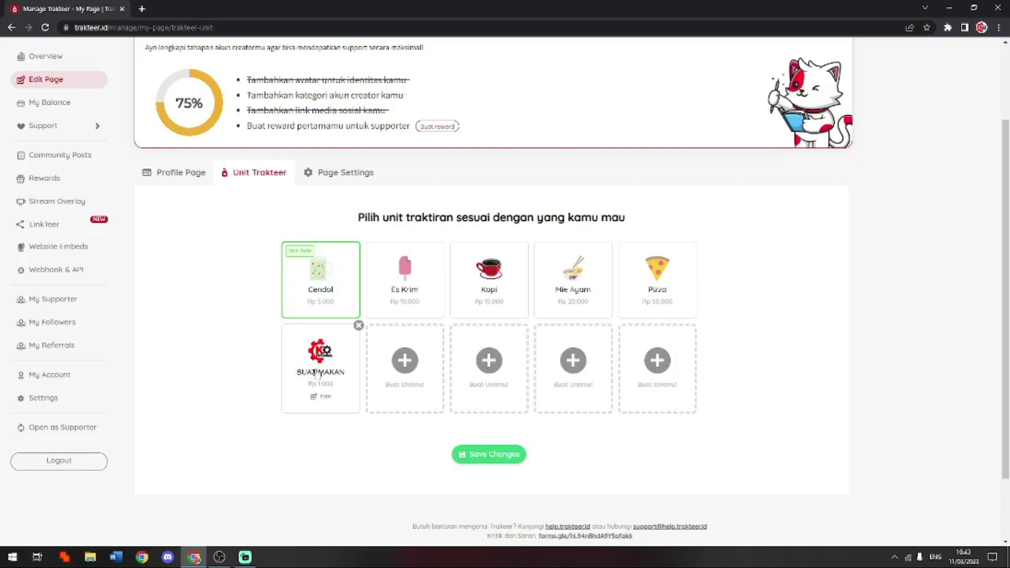
Step: Examine the name, price and image settings of the existing BUAT MAKAN unit without changing them
{"action": "left_click", "coordinate": [319, 363]}
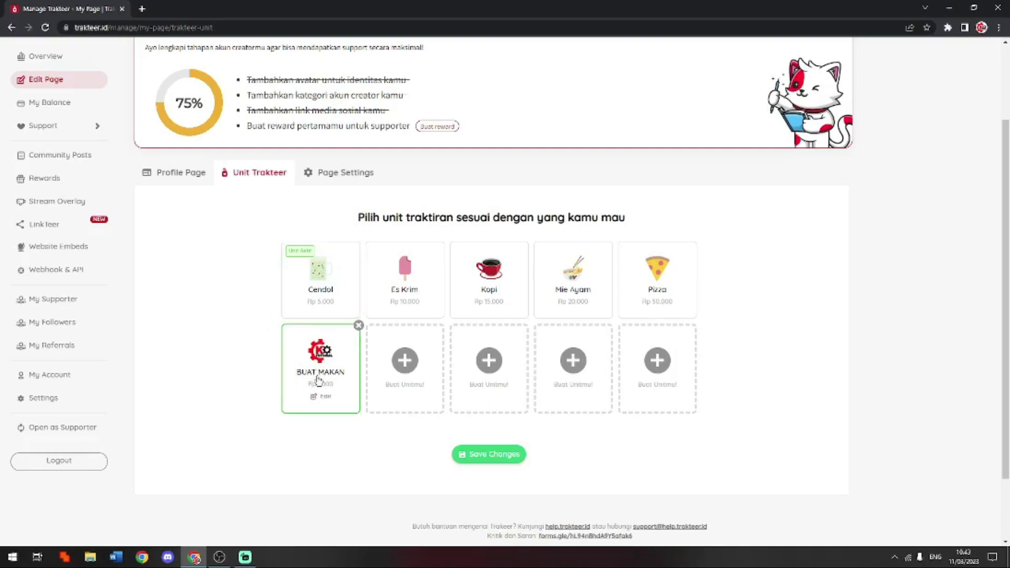
{"action": "left_click", "coordinate": [323, 397]}
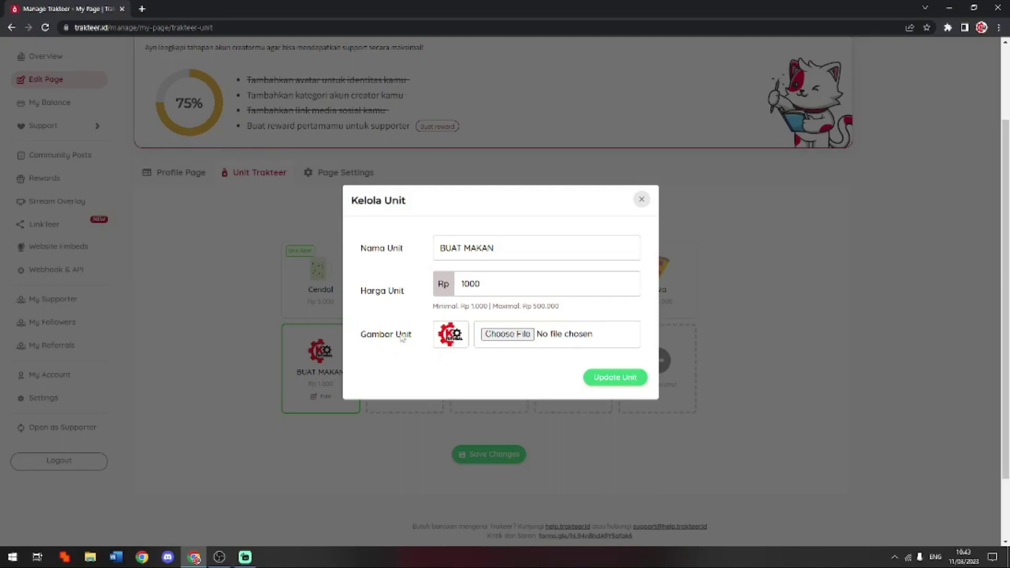
{"action": "left_click", "coordinate": [641, 199]}
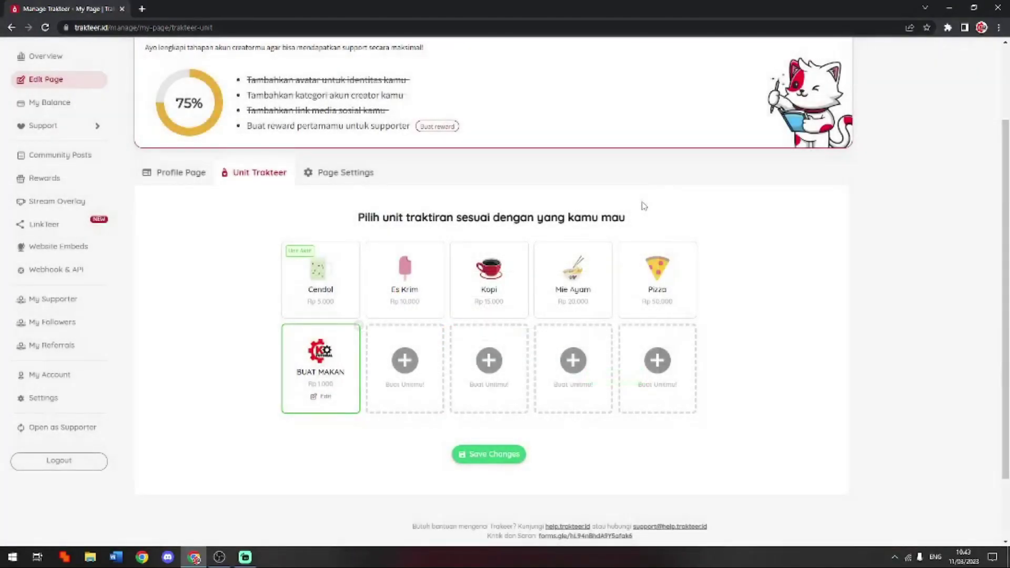
Step: Start a new custom unit in the first empty slot, named miaw and priced at Rp 1000
{"action": "left_click", "coordinate": [405, 361]}
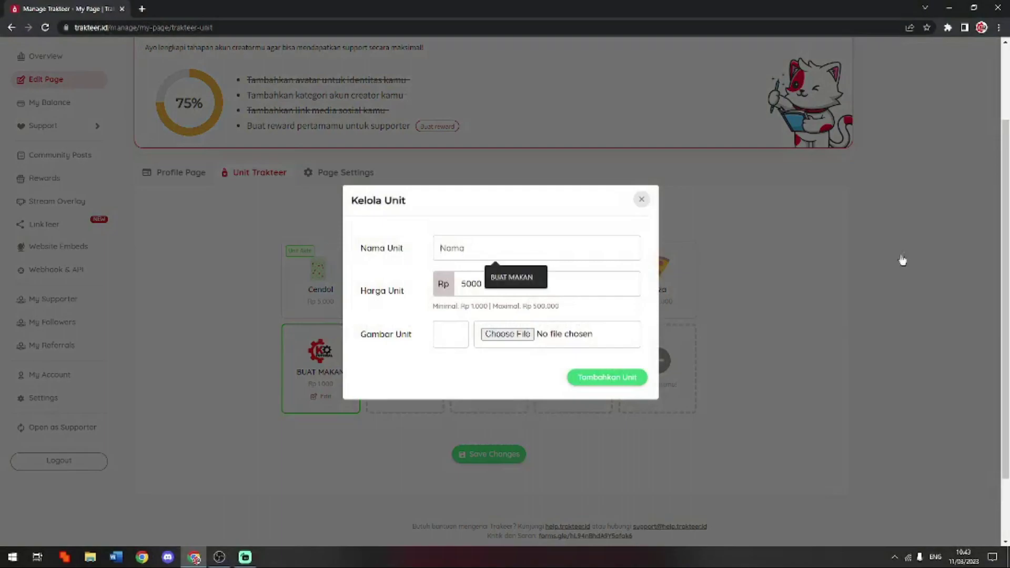
{"action": "type", "text": "miao"}
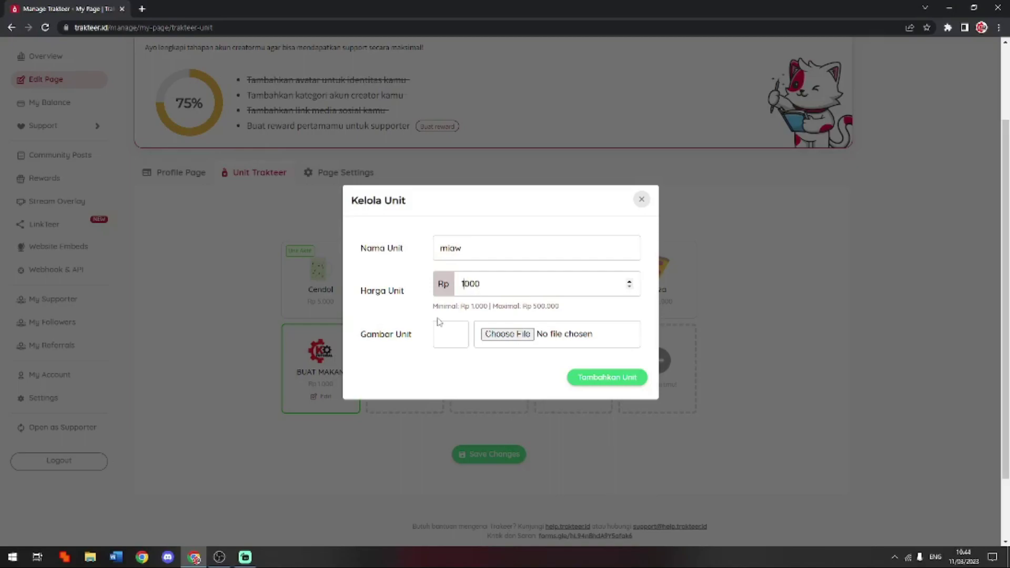
{"action": "left_click_drag", "start_coordinate": [452, 306], "coordinate": [510, 304]}
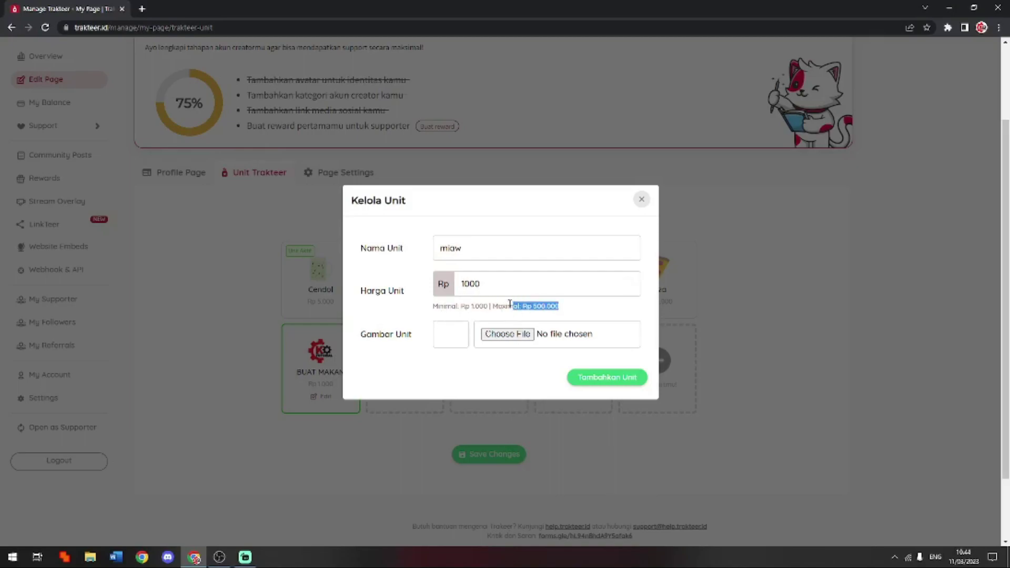
{"action": "left_click", "coordinate": [573, 308]}
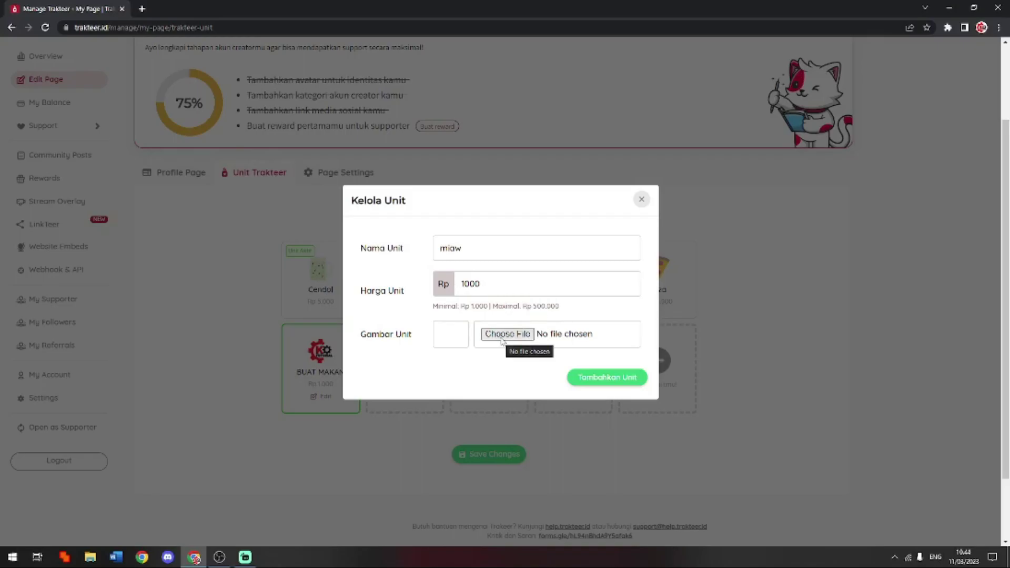
Step: Use the crying tiger picture fannfzx_cry_1000px from Downloads as the unit's image and add the unit
{"action": "left_click", "coordinate": [502, 336]}
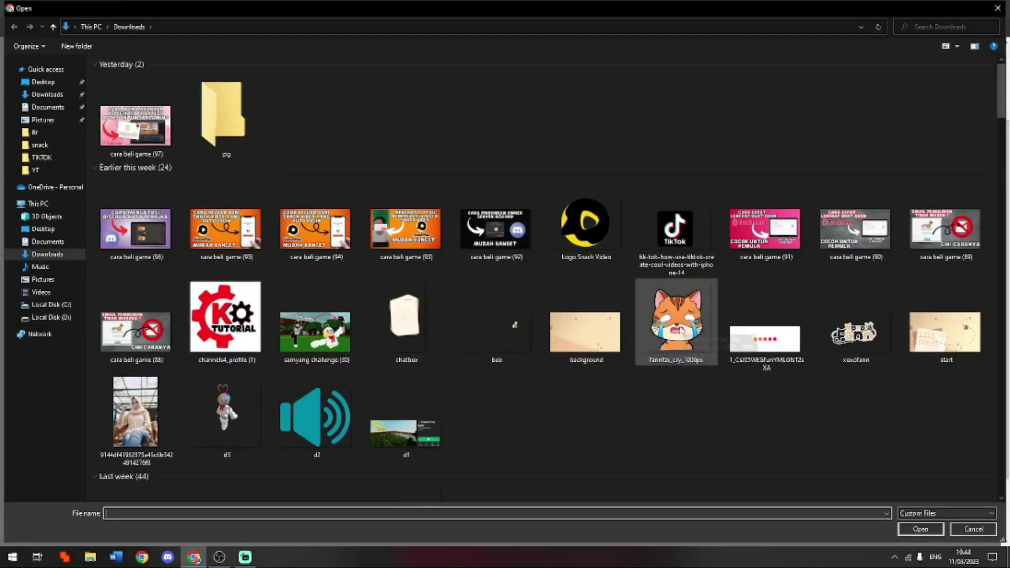
{"action": "left_click", "coordinate": [674, 317]}
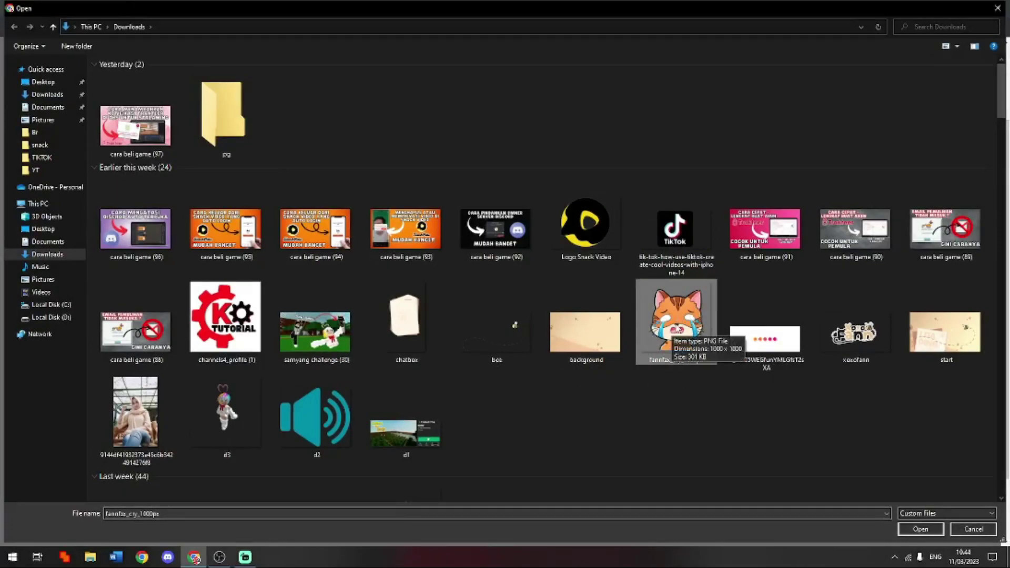
{"action": "left_click", "coordinate": [928, 529]}
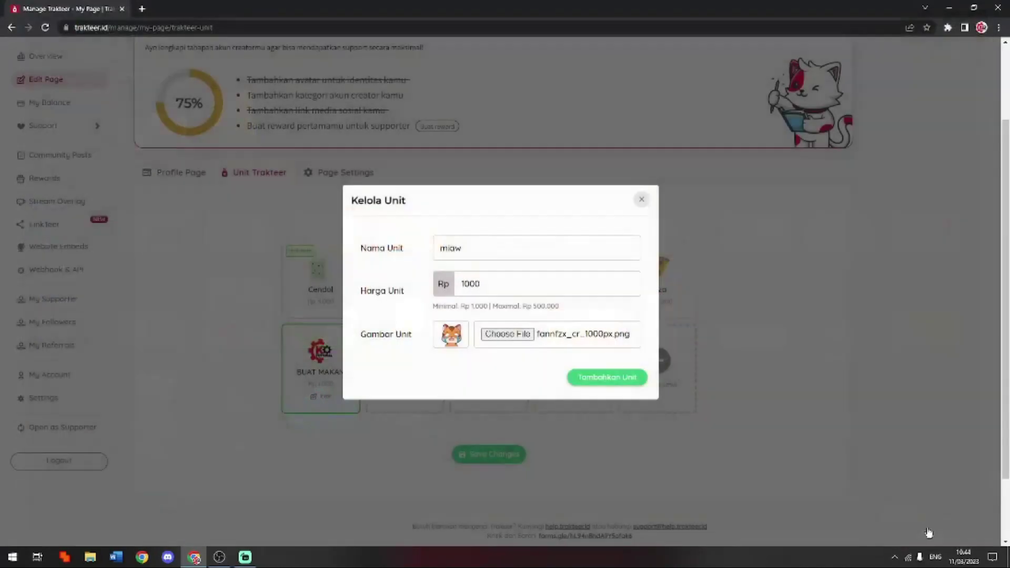
{"action": "left_click", "coordinate": [620, 382]}
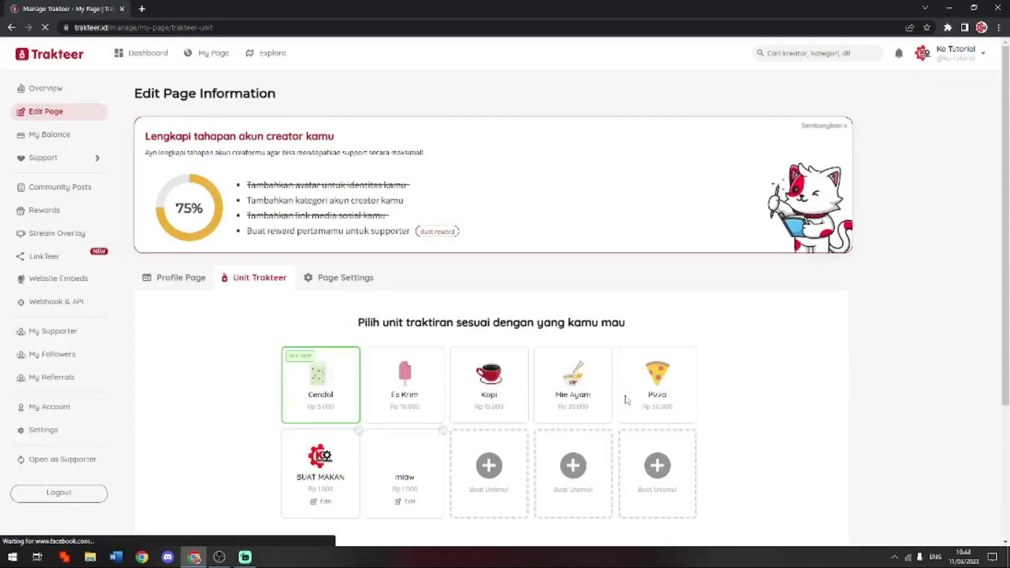
Step: Make miaw the active Trakteer unit and save the change
{"action": "scroll", "coordinate": [605, 405], "scroll_direction": "down", "scroll_amount": 4}
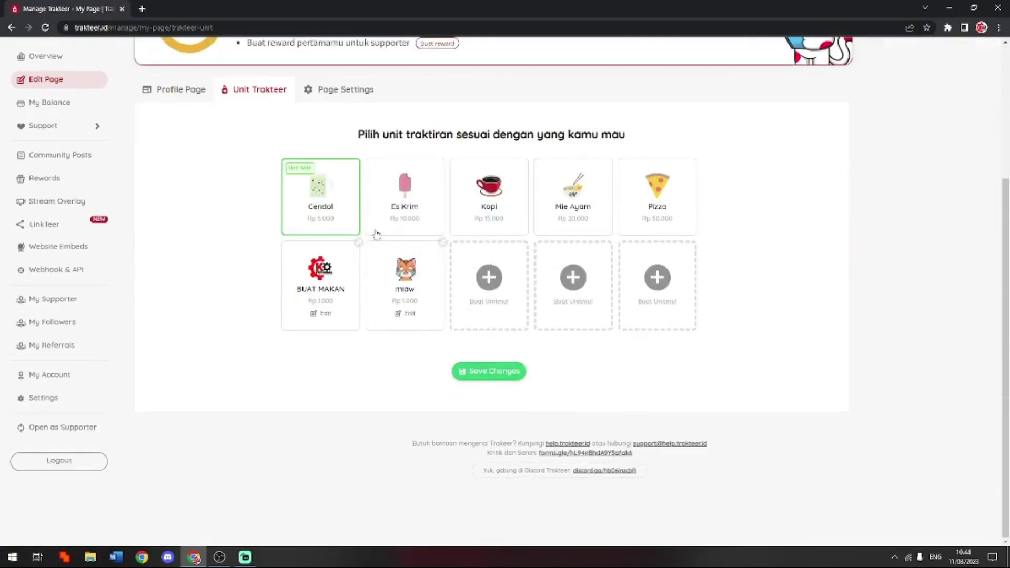
{"action": "left_click", "coordinate": [405, 272]}
{"action": "left_click", "coordinate": [335, 208]}
{"action": "left_click", "coordinate": [406, 283]}
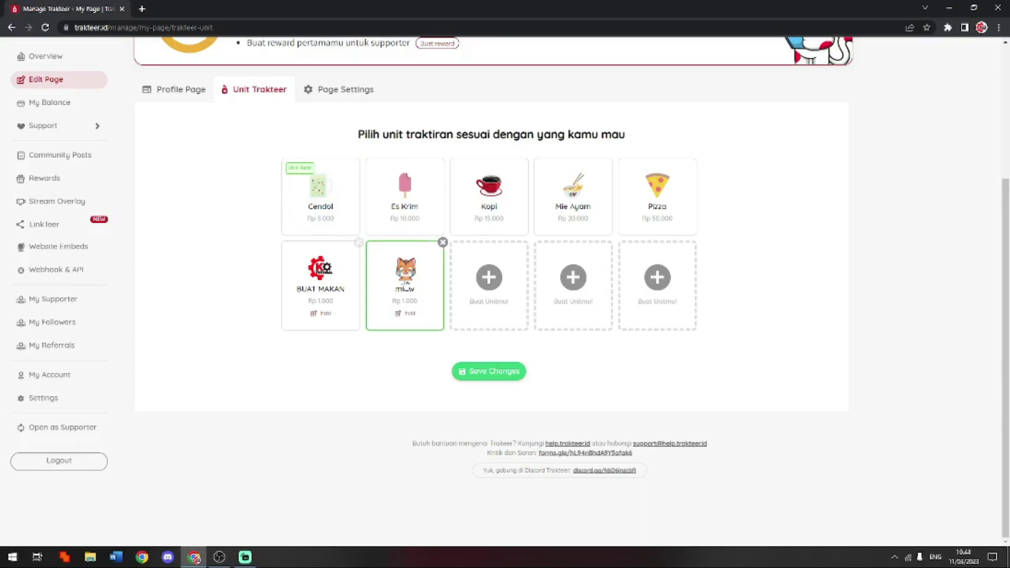
{"action": "left_click", "coordinate": [493, 372]}
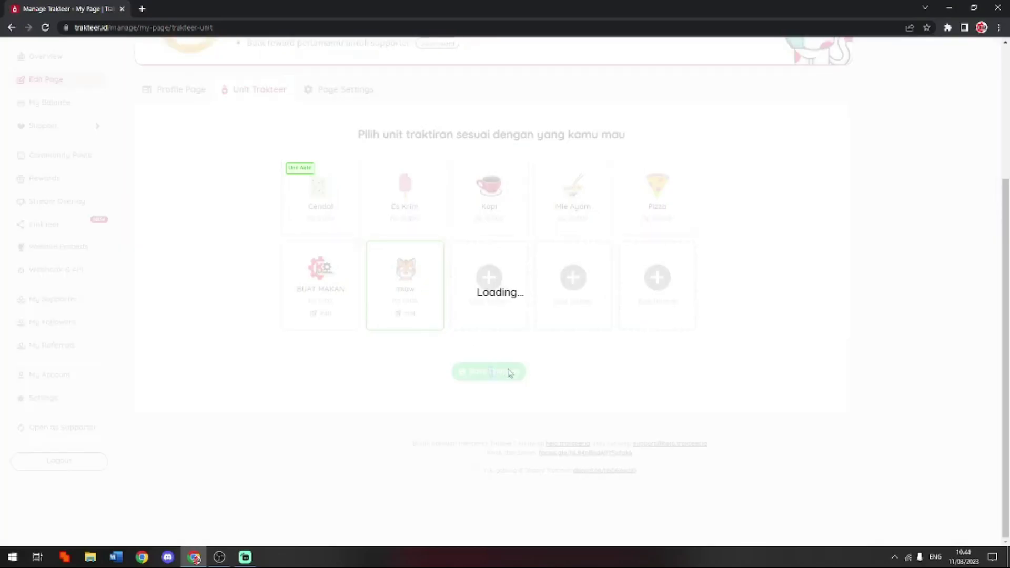
Step: Open the creator's public My Page in a separate browser tab
{"action": "scroll", "coordinate": [469, 370], "scroll_direction": "down", "scroll_amount": 2}
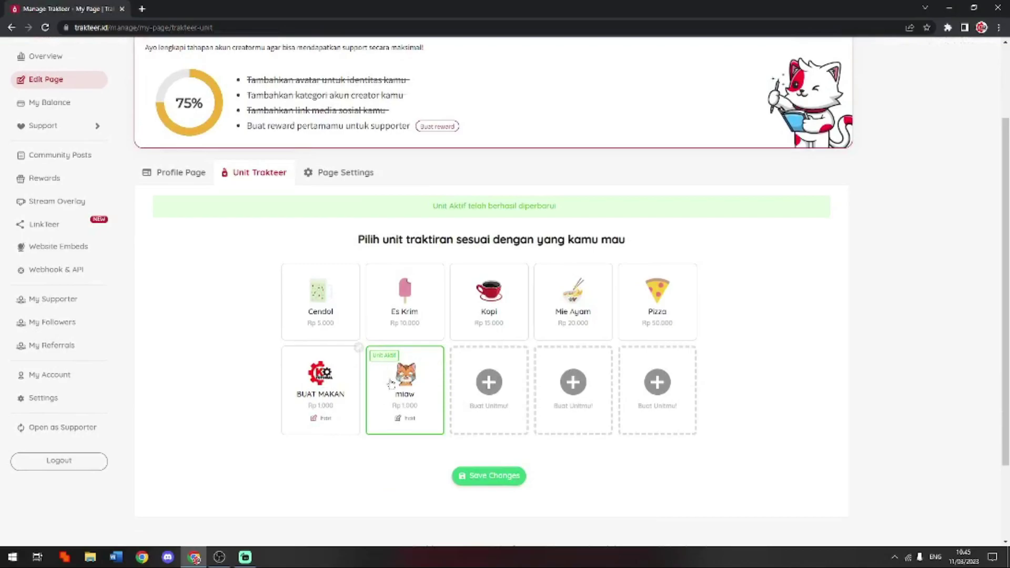
{"action": "scroll", "coordinate": [403, 383], "scroll_direction": "up", "scroll_amount": 2}
{"action": "scroll", "coordinate": [411, 392], "scroll_direction": "down", "scroll_amount": 4}
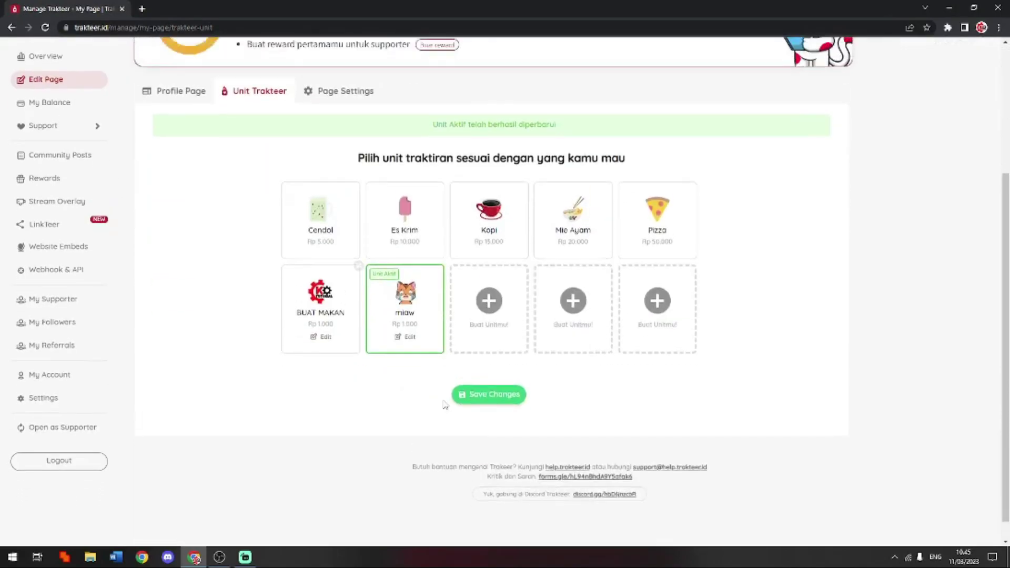
{"action": "scroll", "coordinate": [435, 402], "scroll_direction": "up", "scroll_amount": 4}
{"action": "right_click", "coordinate": [58, 86]}
{"action": "right_click", "coordinate": [214, 51]}
{"action": "left_click", "coordinate": [231, 58]}
{"action": "left_click", "coordinate": [199, 7]}
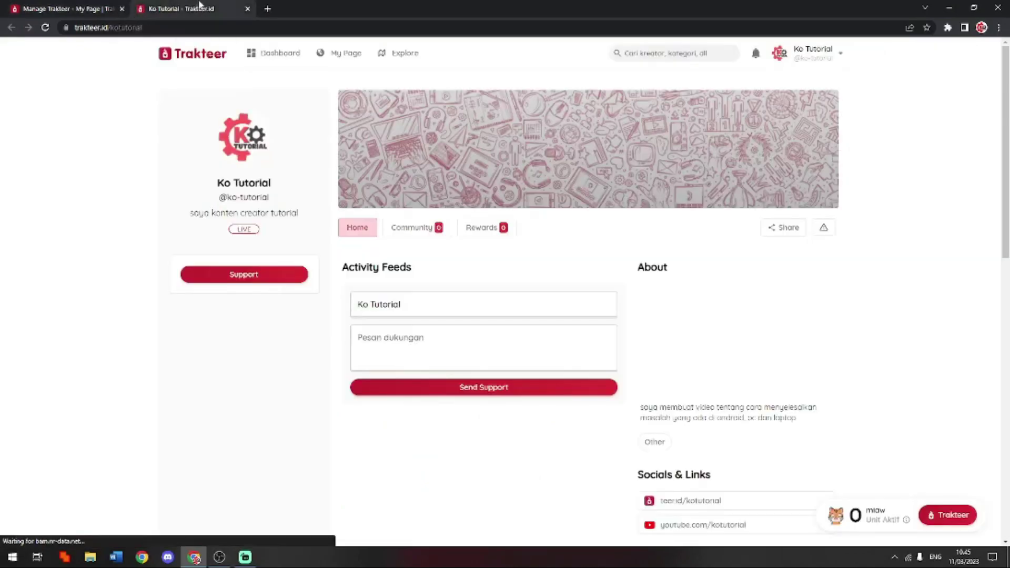
Step: Follow the teer.id link under Socials & Links and open the Trakteer Cendol form to check the active unit
{"action": "scroll", "coordinate": [659, 354], "scroll_direction": "down", "scroll_amount": 4}
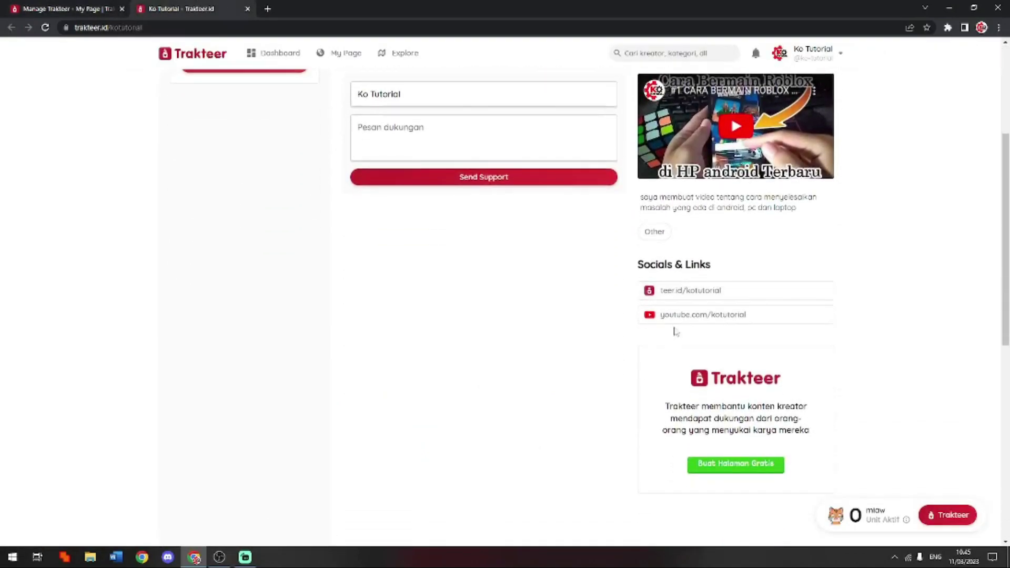
{"action": "left_click", "coordinate": [687, 291]}
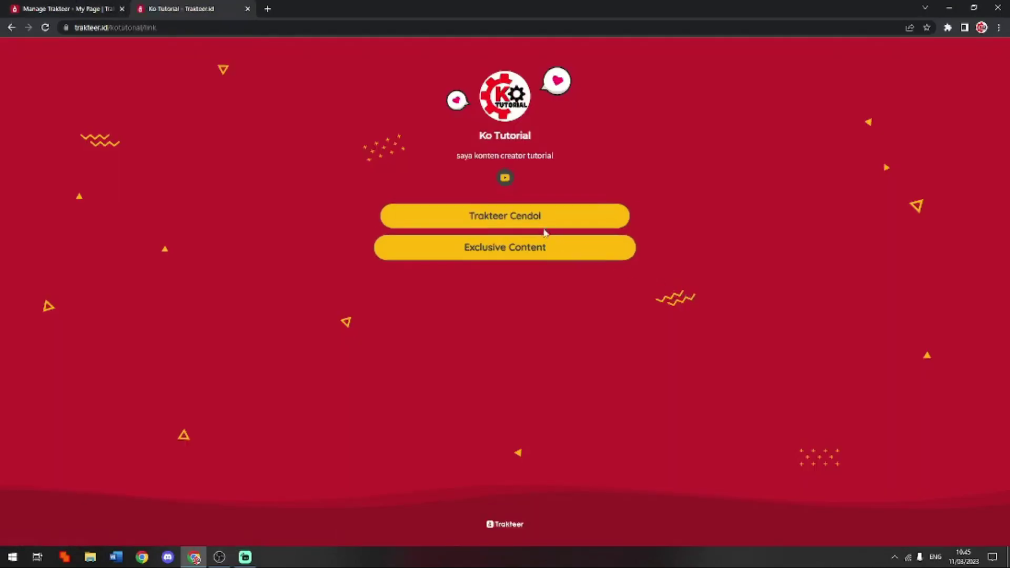
{"action": "left_click", "coordinate": [509, 214]}
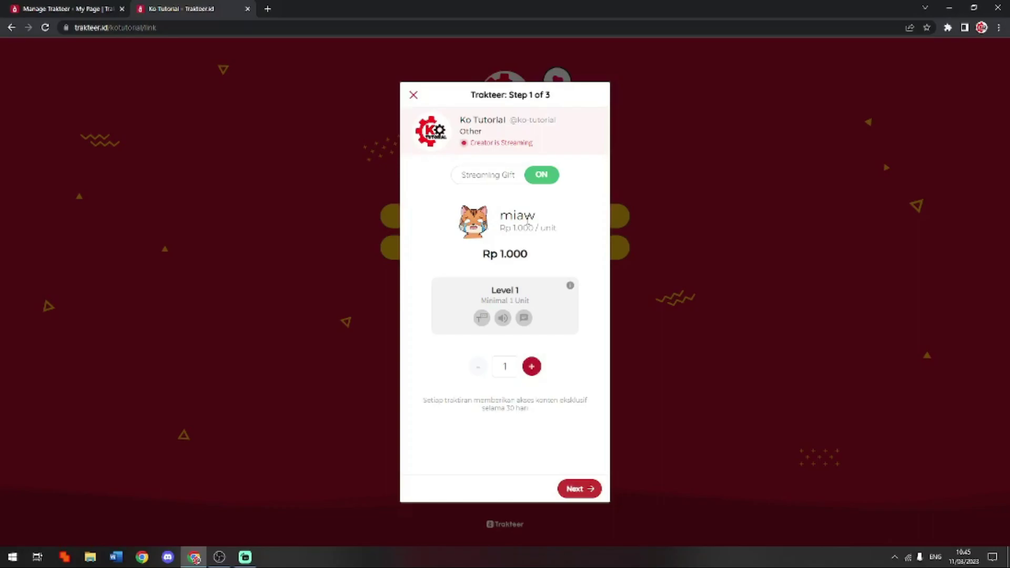
Step: Return to the Unit Trakteer settings, make BUAT MAKAN the active unit and save the change
{"action": "left_click", "coordinate": [82, 8]}
{"action": "scroll", "coordinate": [387, 400], "scroll_direction": "down", "scroll_amount": 2}
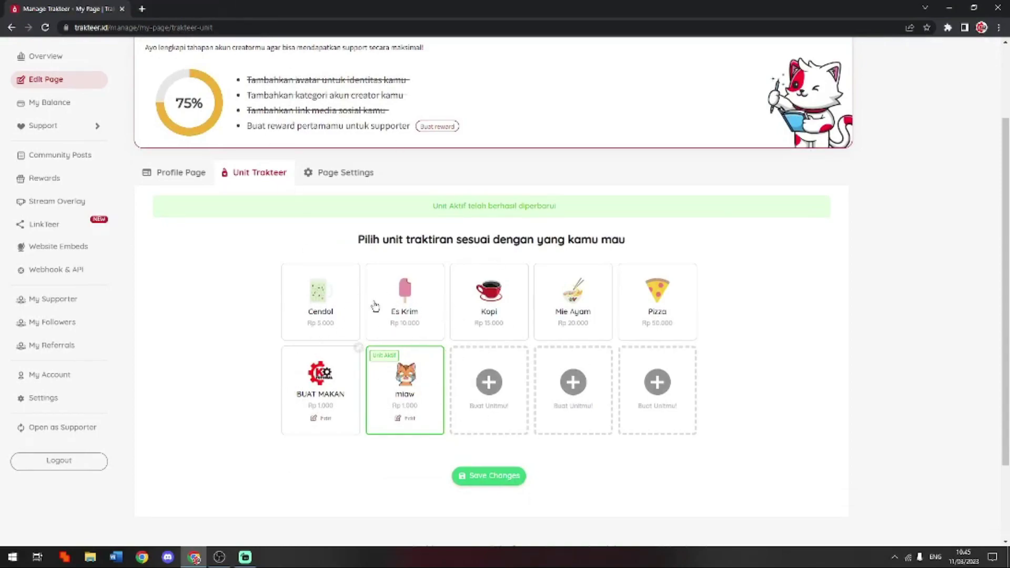
{"action": "mouse_move", "coordinate": [334, 390]}
{"action": "left_click", "coordinate": [310, 374]}
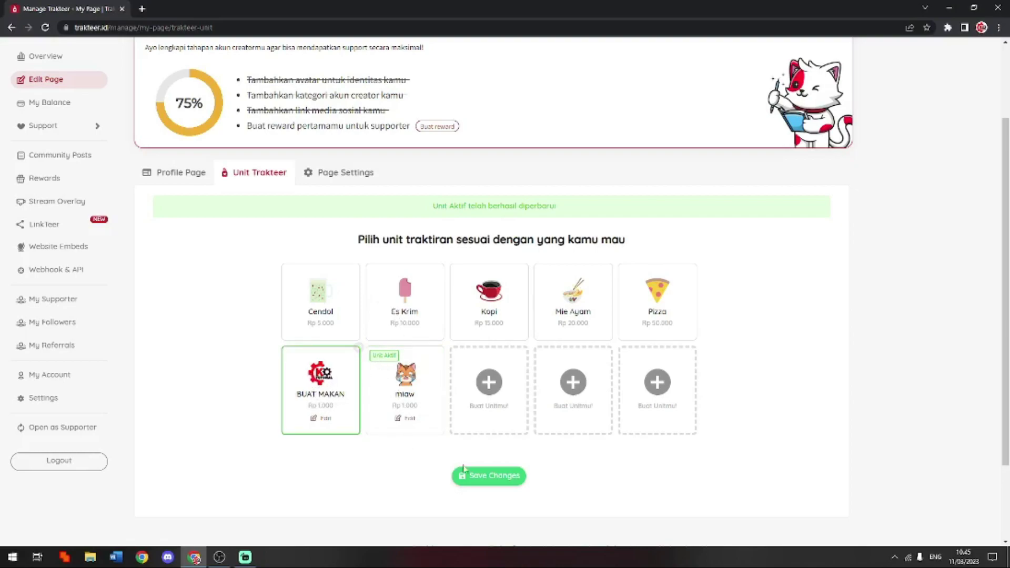
{"action": "left_click", "coordinate": [475, 478]}
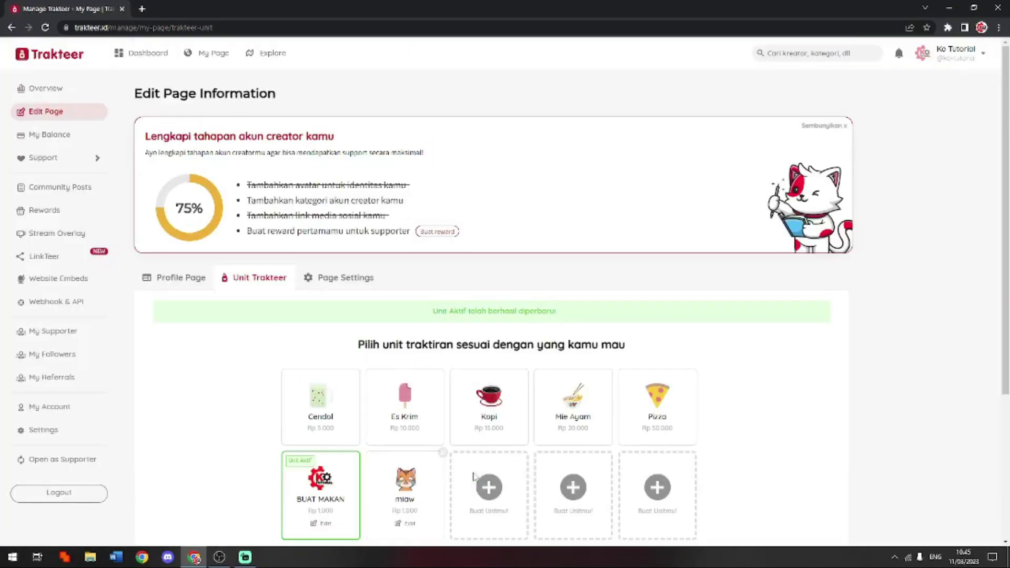
{"action": "scroll", "coordinate": [404, 405], "scroll_direction": "down", "scroll_amount": 4}
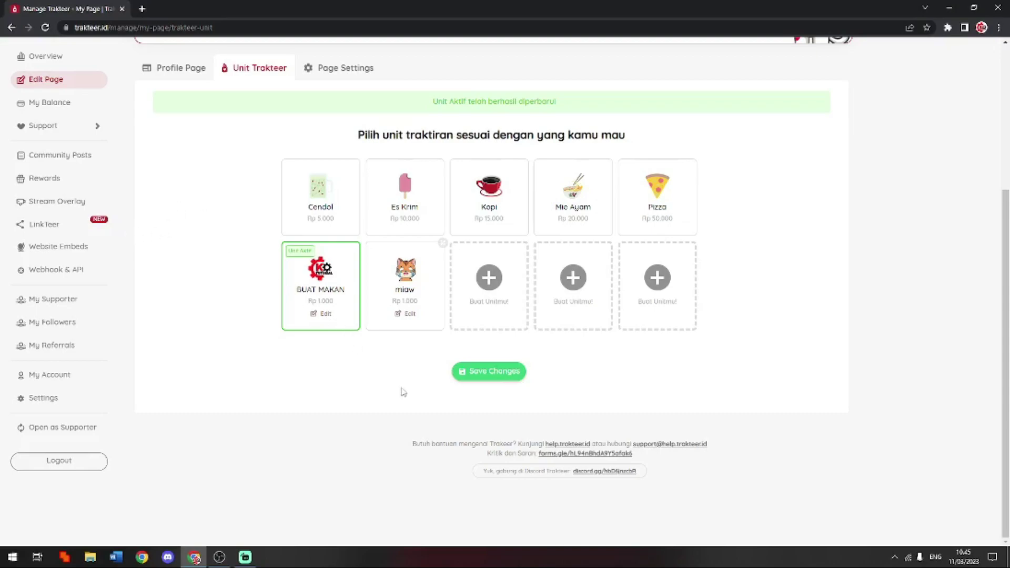
{"action": "scroll", "coordinate": [403, 392], "scroll_direction": "up", "scroll_amount": 2}
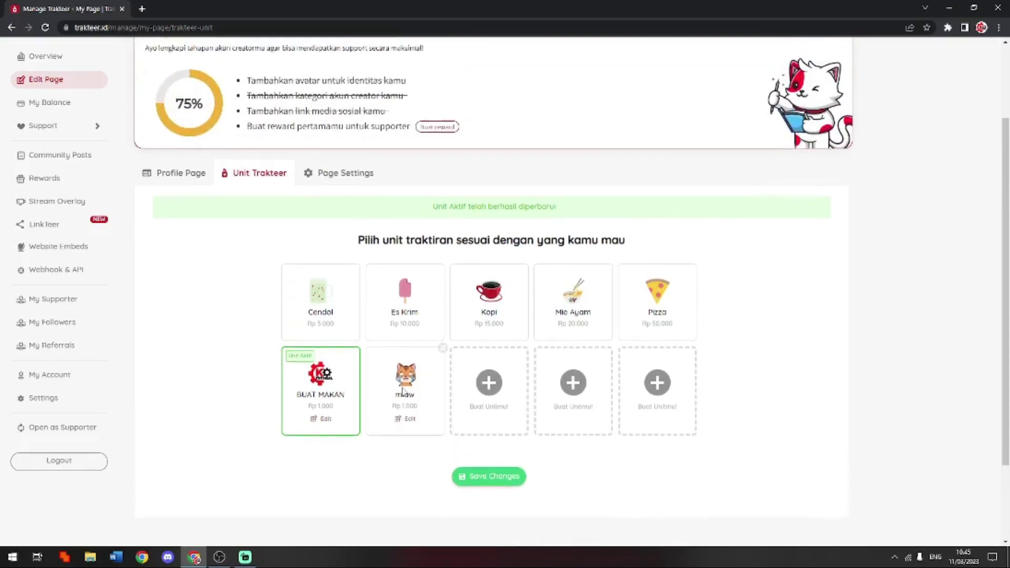
Step: Copy the Tip Alert widget URL from the Stream Overlay settings and switch to OBS Studio
{"action": "left_click", "coordinate": [36, 205]}
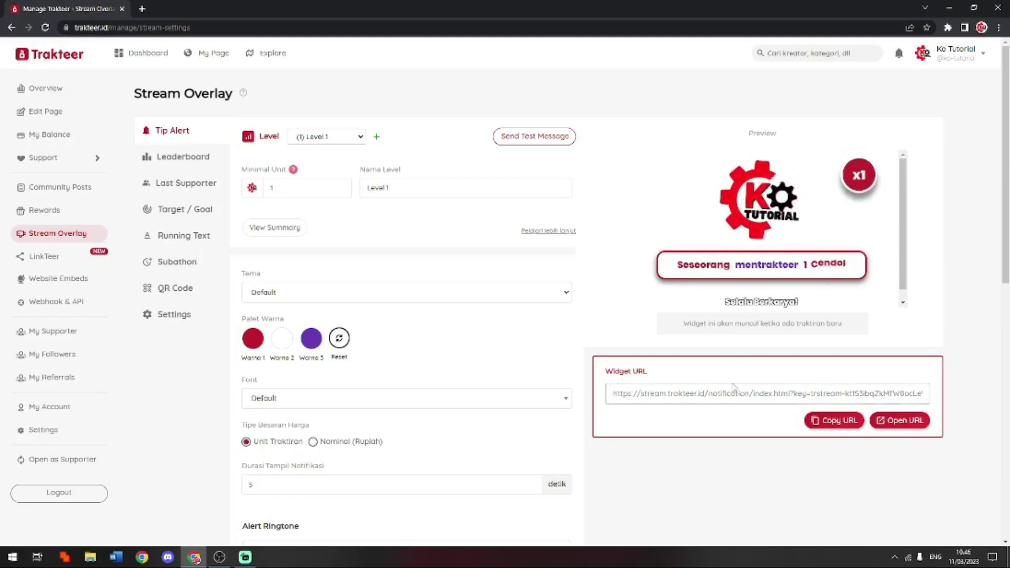
{"action": "left_click", "coordinate": [830, 421]}
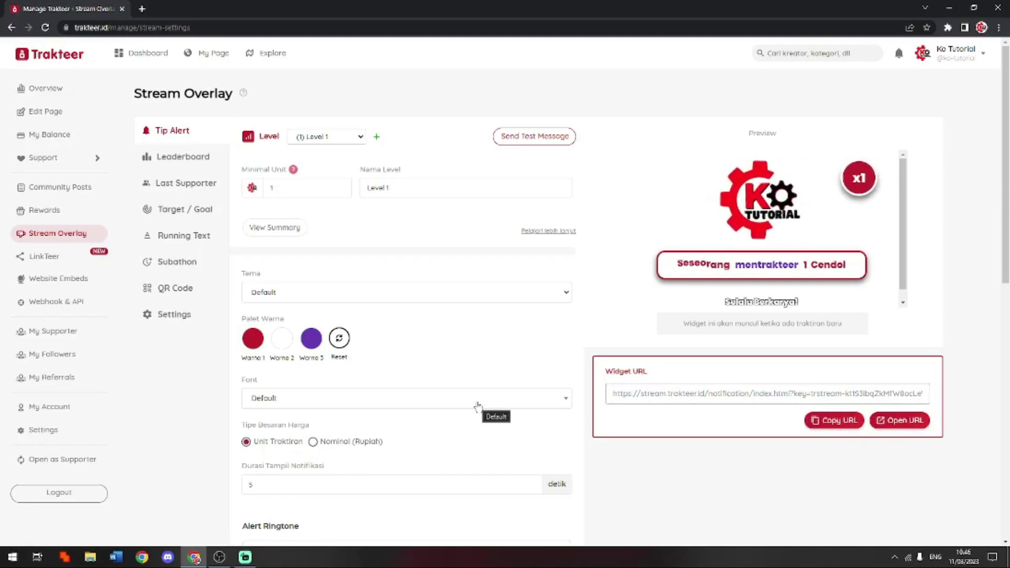
{"action": "left_click", "coordinate": [219, 559]}
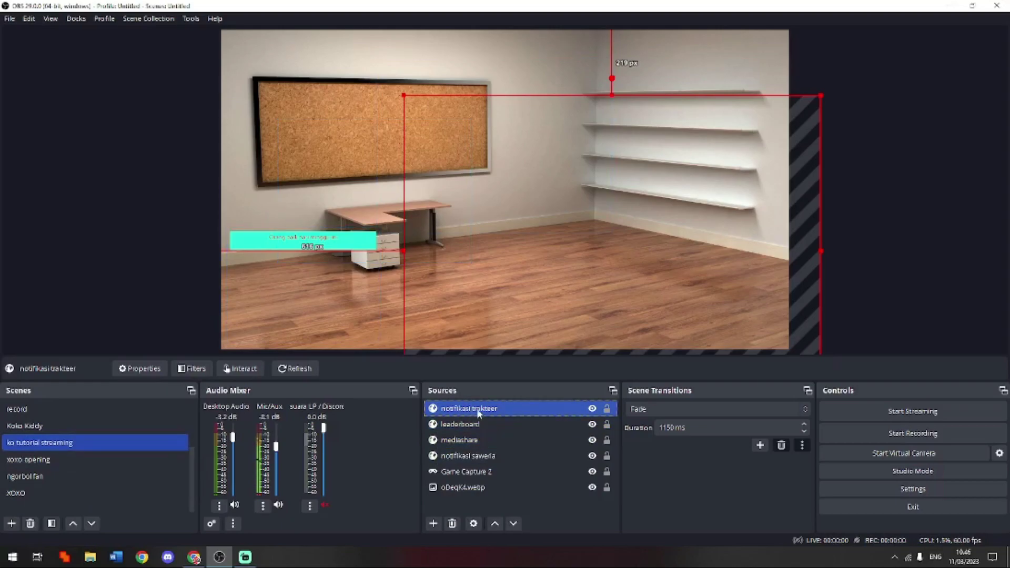
Step: Replace the URL of the notifikasi trakteer browser source with the copied Tip Alert widget URL, including its stream key, and apply the properties
{"action": "double_click", "coordinate": [519, 410]}
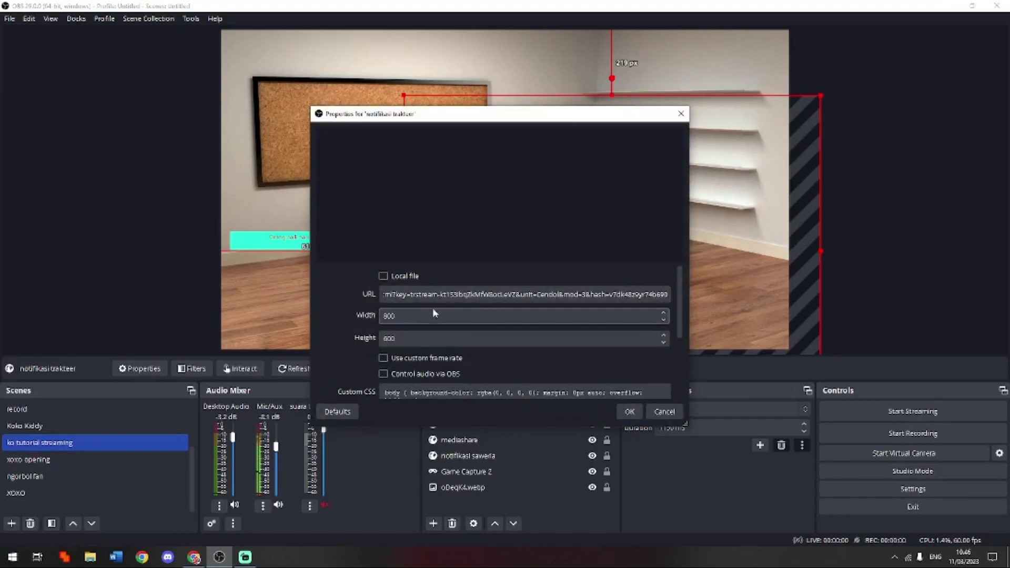
{"action": "key", "text": "ctrl+a"}
{"action": "key", "text": "ctrl+v"}
{"action": "key", "text": "BackSpace"}
{"action": "key", "text": "BackSpace"}
{"action": "key", "text": "BackSpace"}
{"action": "key", "text": "BackSpace"}
{"action": "key", "text": "BackSpace"}
{"action": "key", "text": "BackSpace"}
{"action": "key", "text": "BackSpace"}
{"action": "key", "text": "BackSpace"}
{"action": "key", "text": "BackSpace"}
{"action": "key", "text": "BackSpace"}
{"action": "key", "text": "BackSpace"}
{"action": "key", "text": "BackSpace"}
{"action": "key", "text": "BackSpace"}
{"action": "key", "text": "BackSpace"}
{"action": "key", "text": "BackSpace"}
{"action": "key", "text": "BackSpace"}
{"action": "key", "text": "BackSpace"}
{"action": "key", "text": "BackSpace"}
{"action": "key", "text": "BackSpace"}
{"action": "key", "text": "BackSpace"}
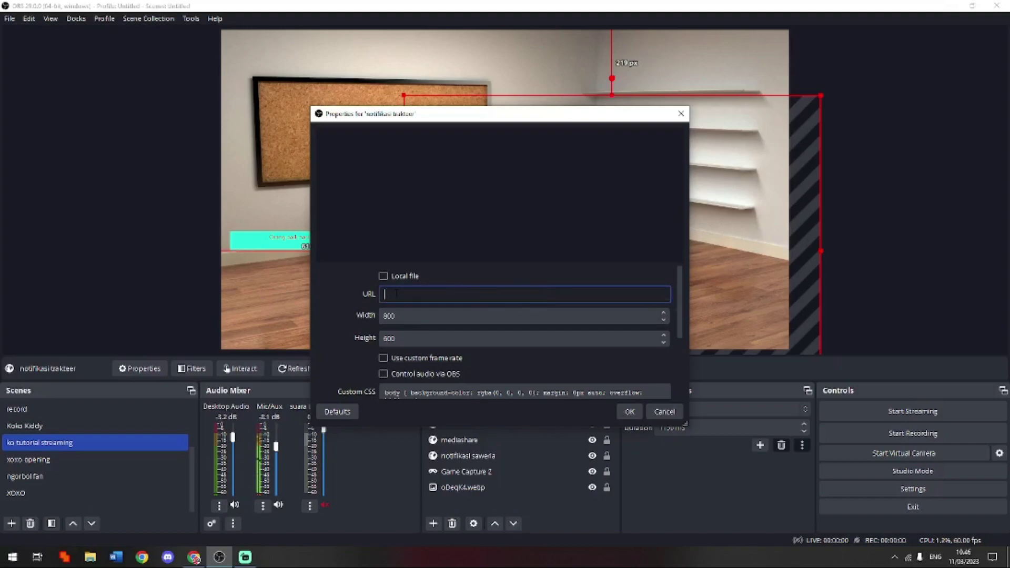
{"action": "right_click", "coordinate": [397, 294]}
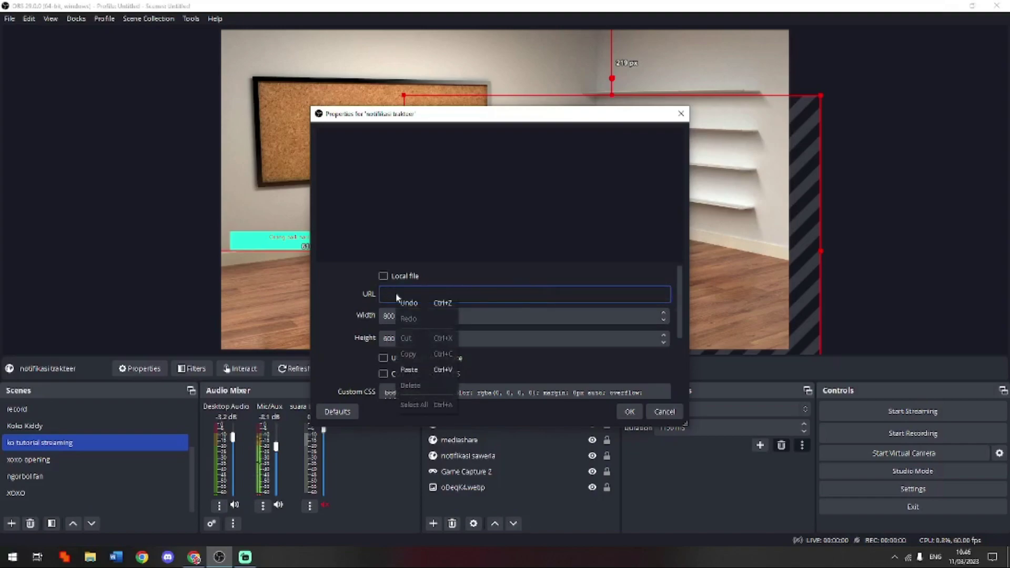
{"action": "left_click", "coordinate": [425, 371]}
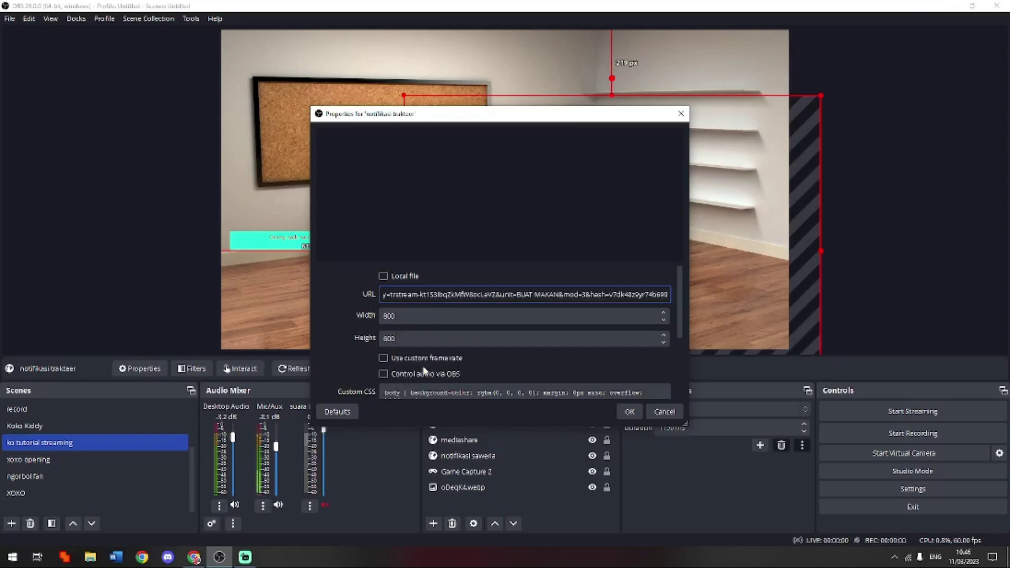
{"action": "left_click", "coordinate": [629, 412]}
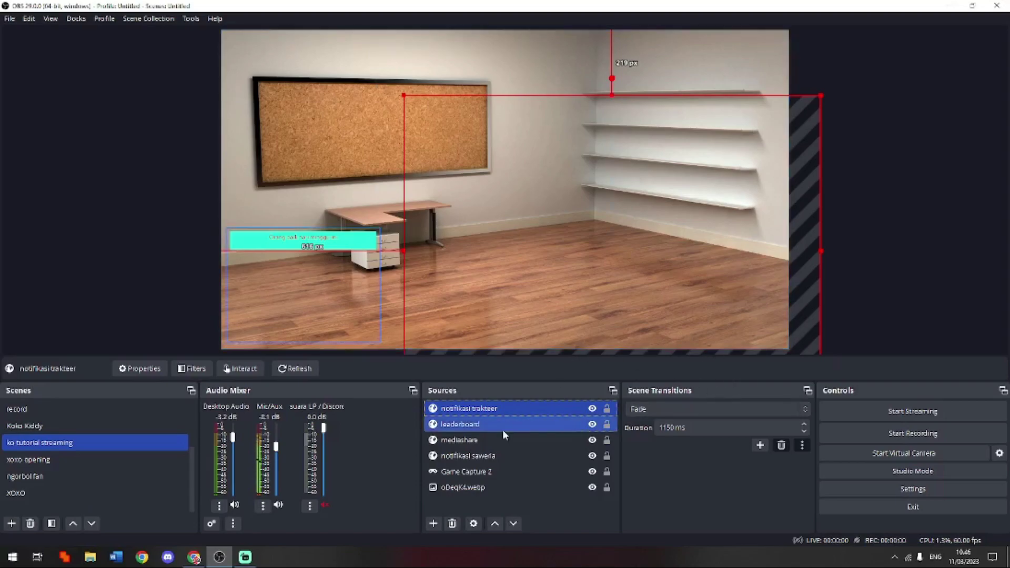
Step: Send a test message from Trakteer's Tip Alert page, return to OBS Studio and move the alert source to about 166 px below the canvas's upper edge
{"action": "left_click", "coordinate": [196, 559]}
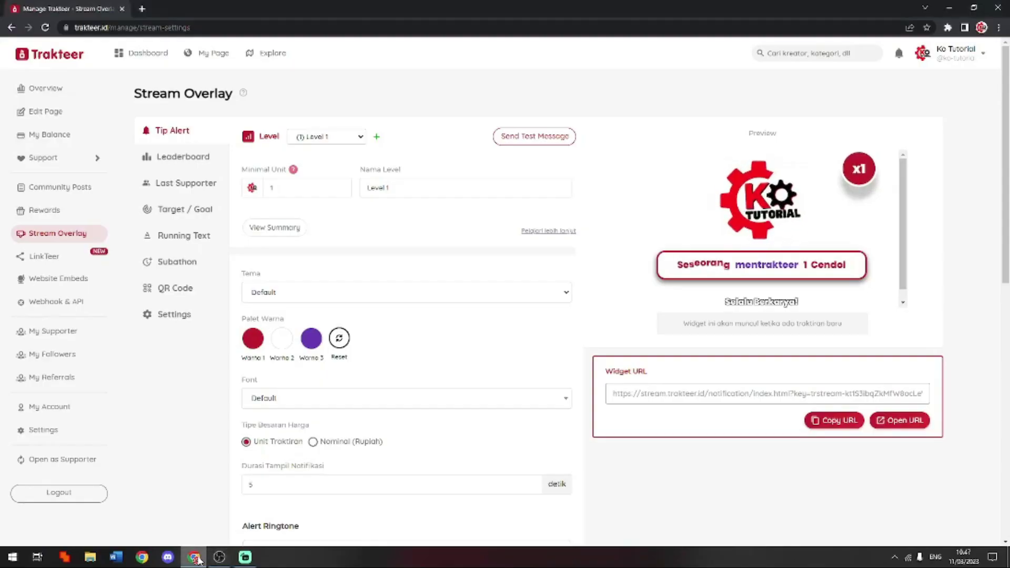
{"action": "left_click", "coordinate": [516, 138]}
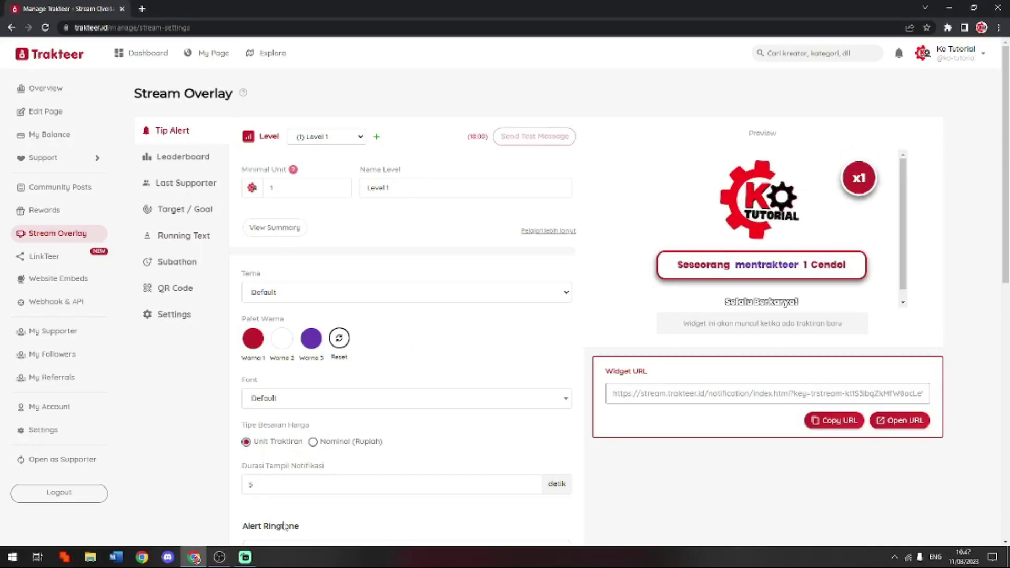
{"action": "left_click", "coordinate": [220, 557]}
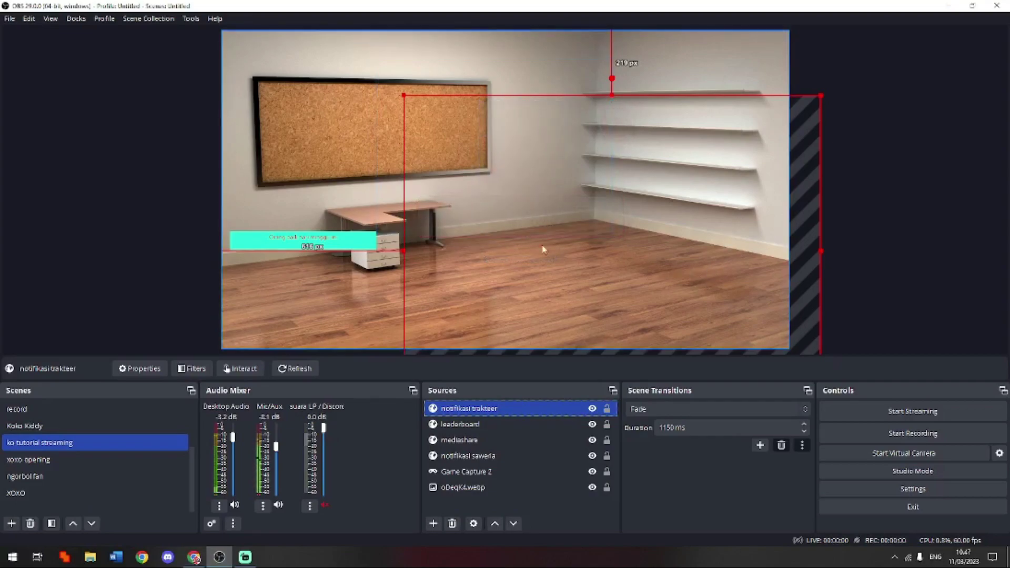
{"action": "left_click_drag", "start_coordinate": [651, 247], "coordinate": [652, 244]}
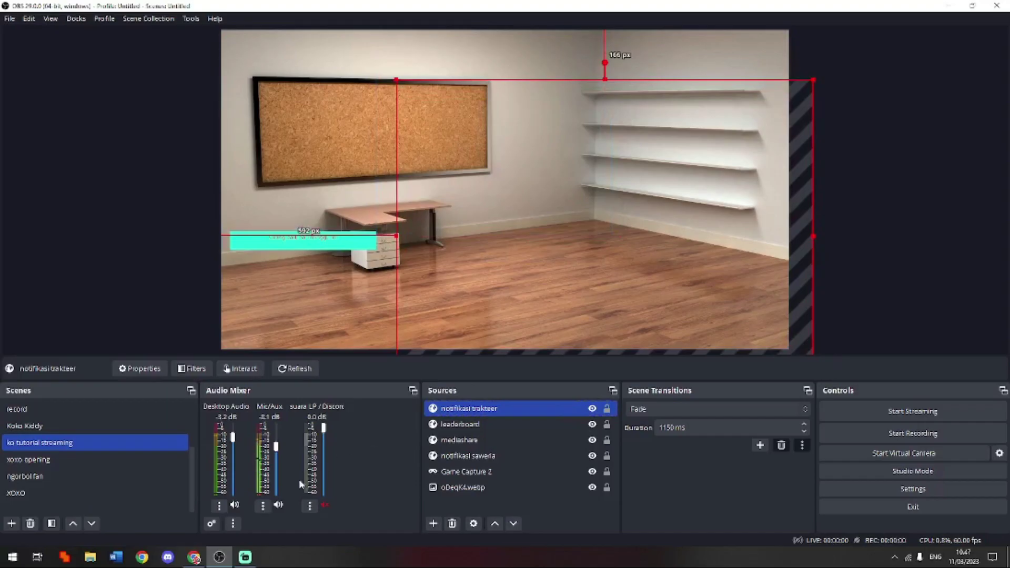
Step: Switch back to Trakteer's Stream Overlay page in the browser and review the Tip Alert settings and preview
{"action": "left_click", "coordinate": [195, 558]}
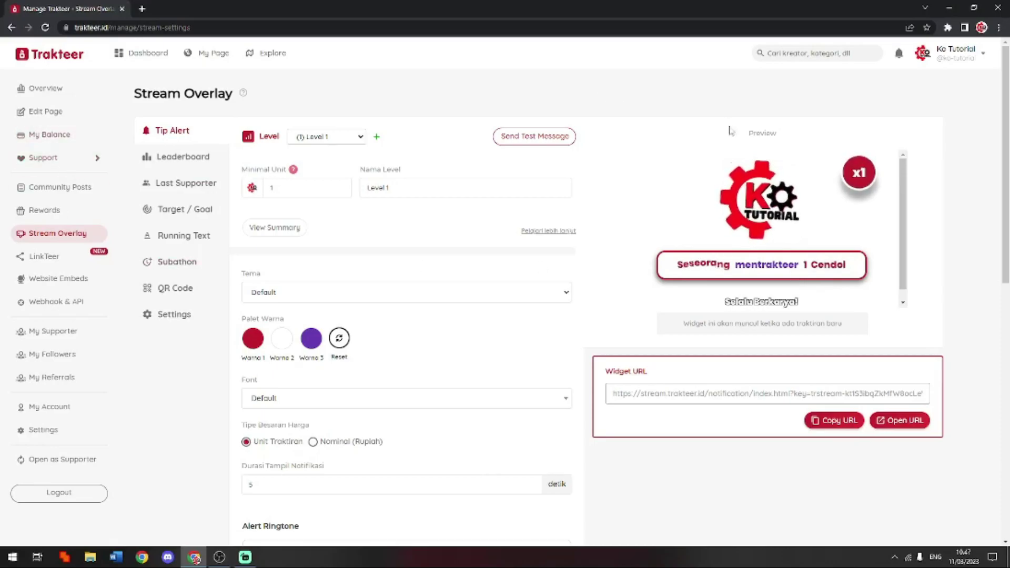
{"action": "scroll", "coordinate": [648, 332], "scroll_direction": "down", "scroll_amount": 10}
{"action": "scroll", "coordinate": [649, 333], "scroll_direction": "up", "scroll_amount": 5}
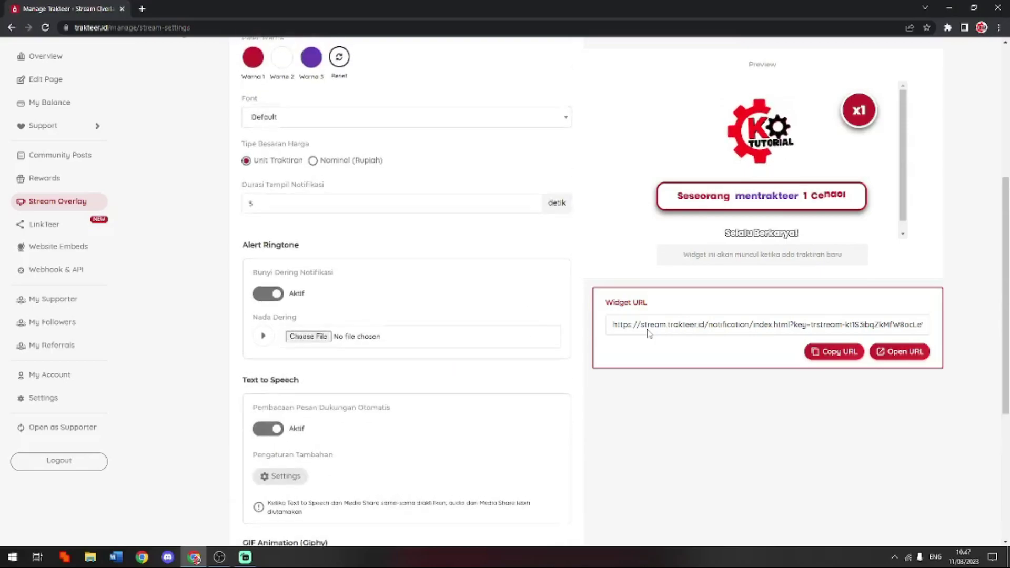
{"action": "scroll", "coordinate": [648, 332], "scroll_direction": "up", "scroll_amount": 5}
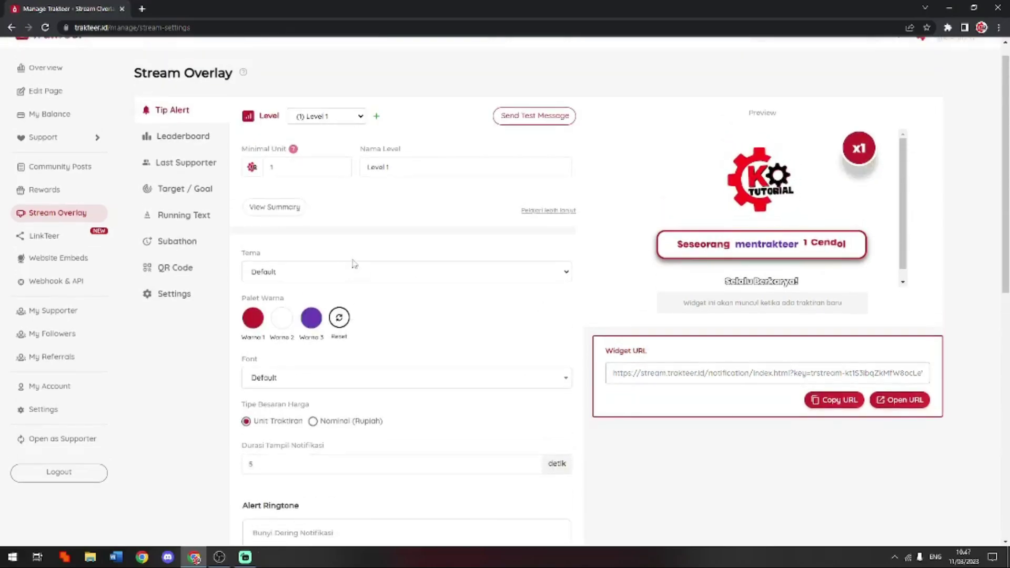
{"action": "scroll", "coordinate": [758, 301], "scroll_direction": "up", "scroll_amount": 1}
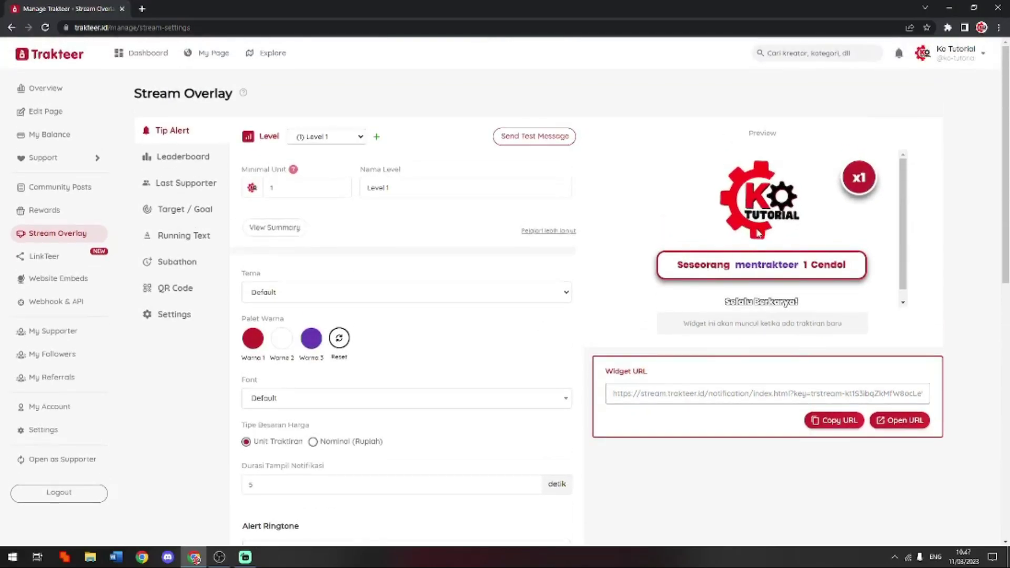